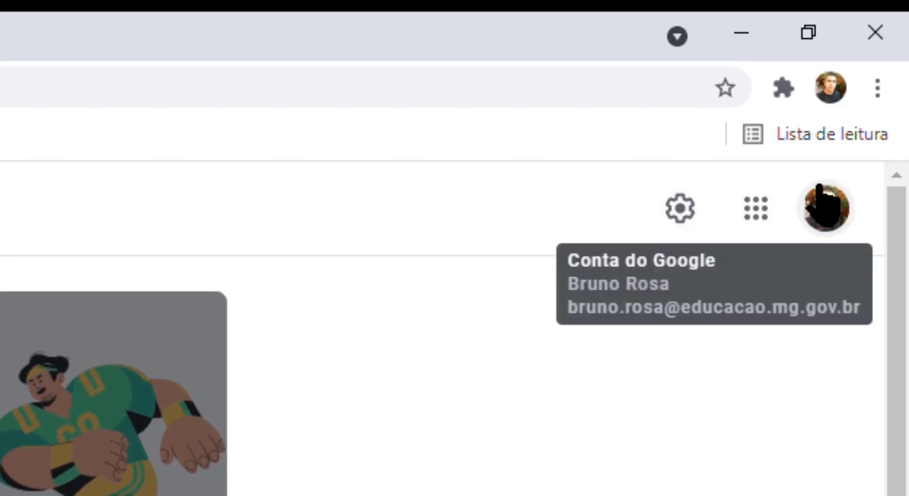
- Switch from the Classroom class to Google Agenda and open its settings
click(765, 207)
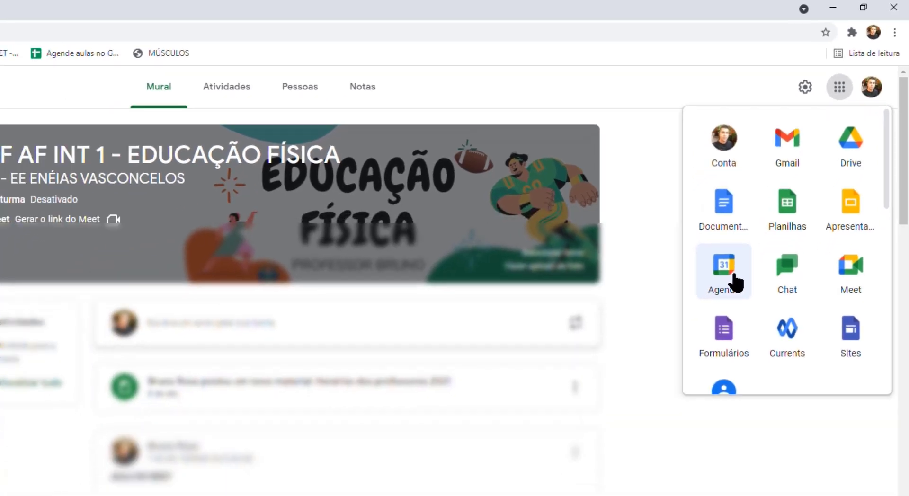
click(704, 324)
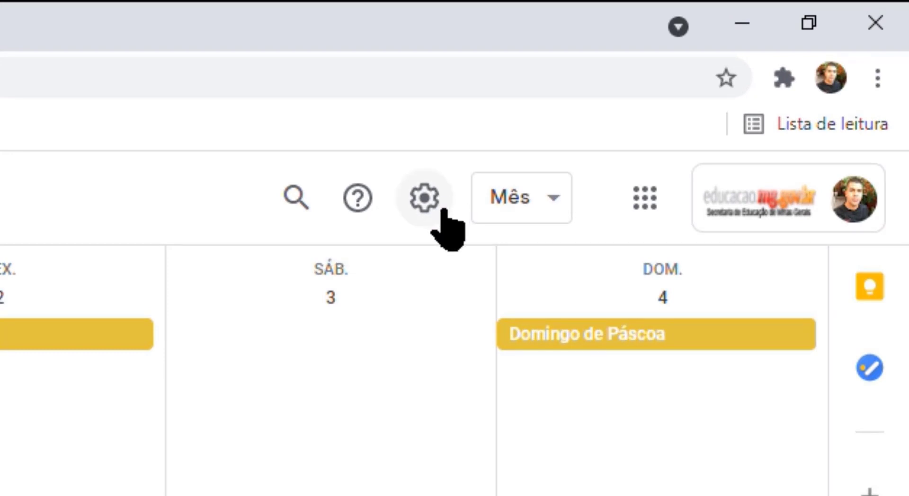
click(440, 207)
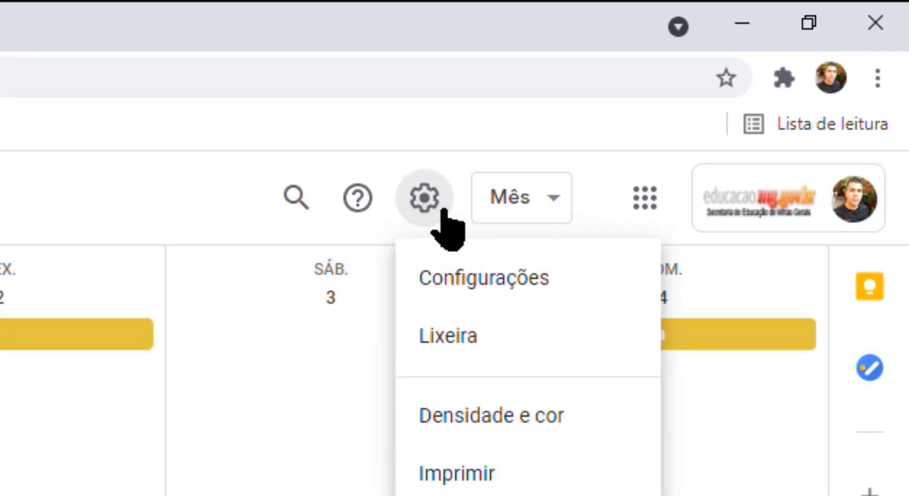
click(457, 286)
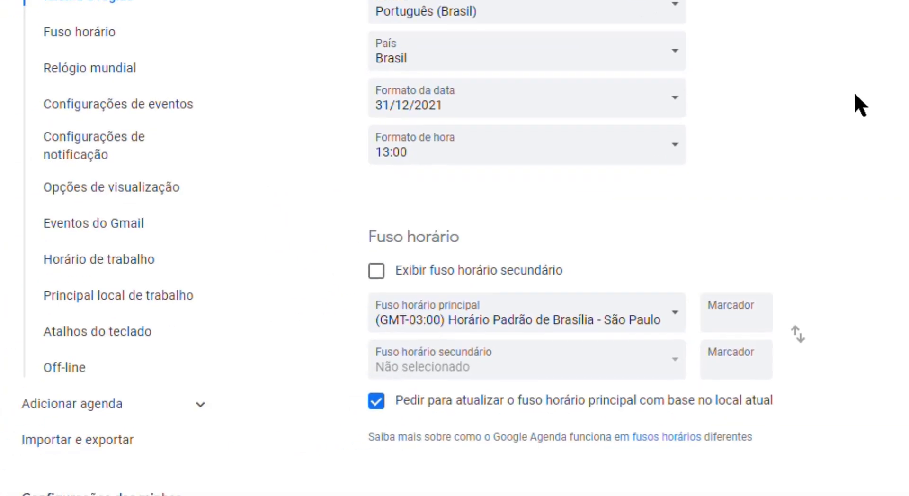
- Examine the general settings for region, time zone, default event duration, notifications and view options, and return to the calendar
scroll(904, 174, down, 5)
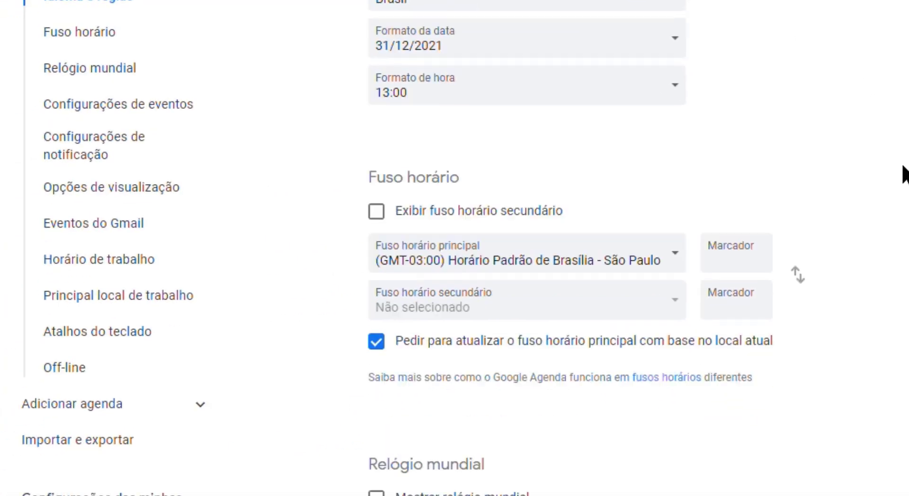
scroll(904, 174, up, 7)
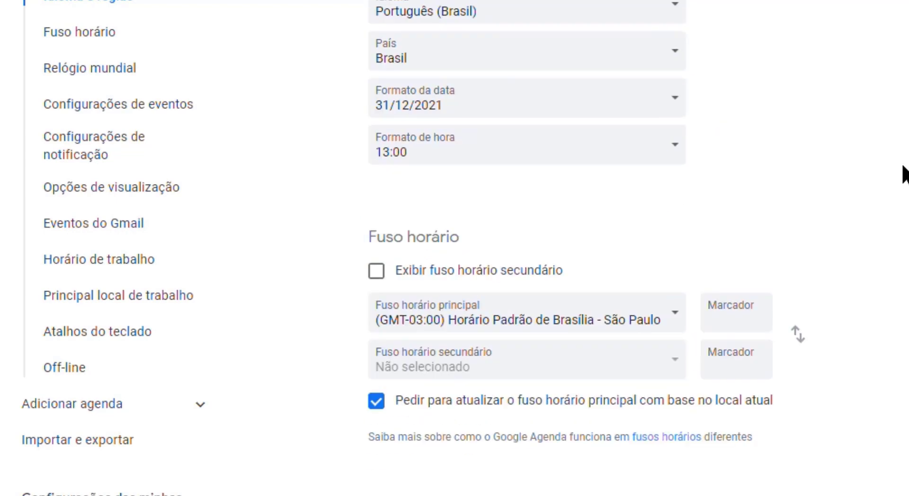
scroll(904, 174, down, 10)
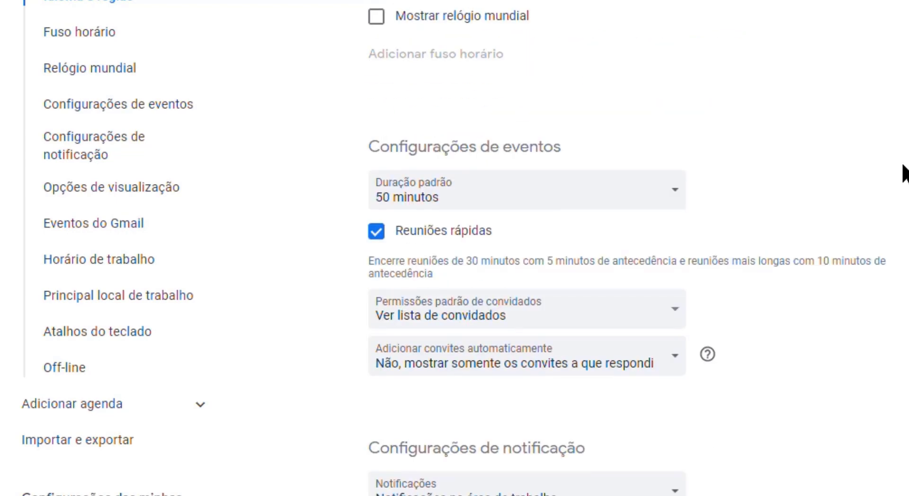
scroll(904, 174, up, 7)
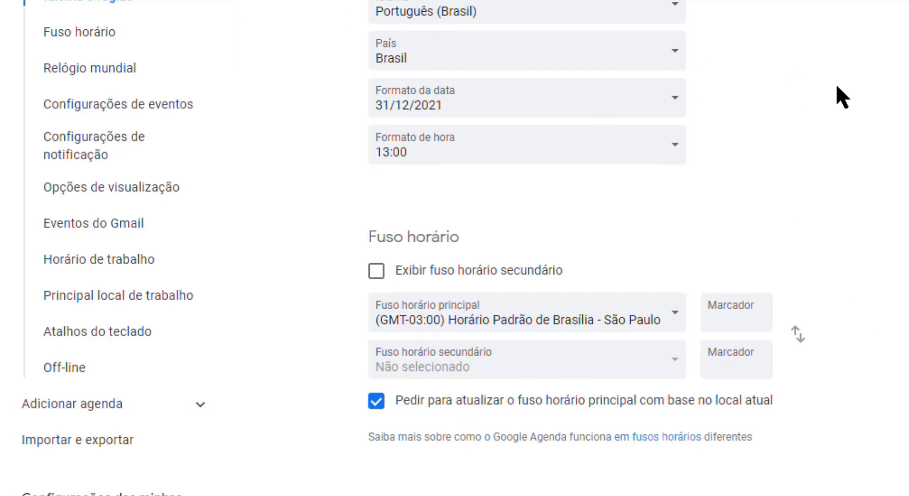
scroll(837, 86, down, 10)
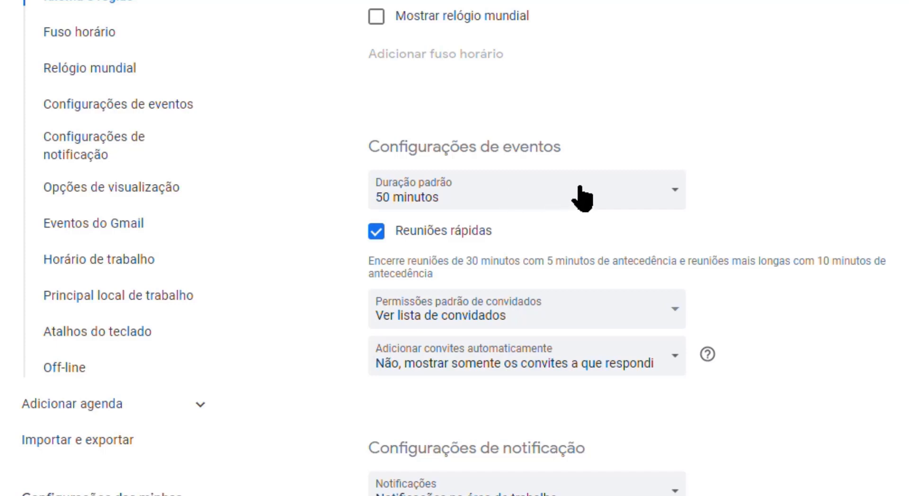
scroll(687, 304, down, 3)
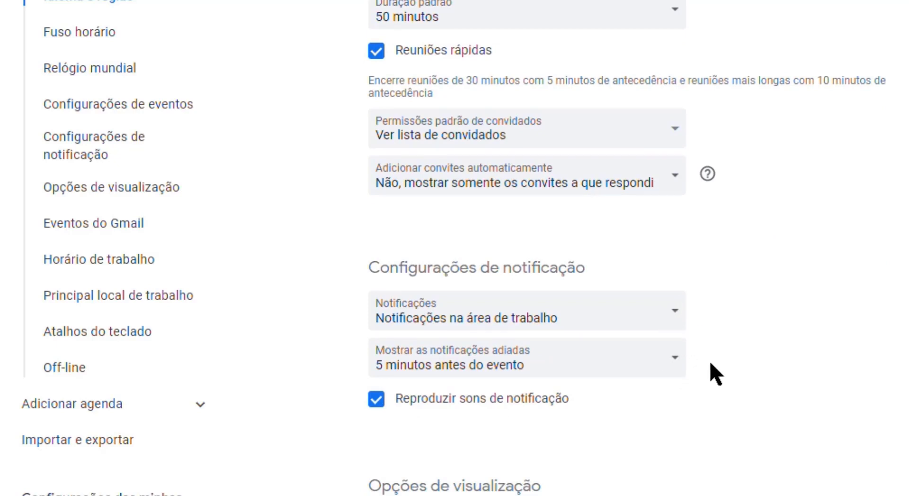
scroll(766, 360, down, 4)
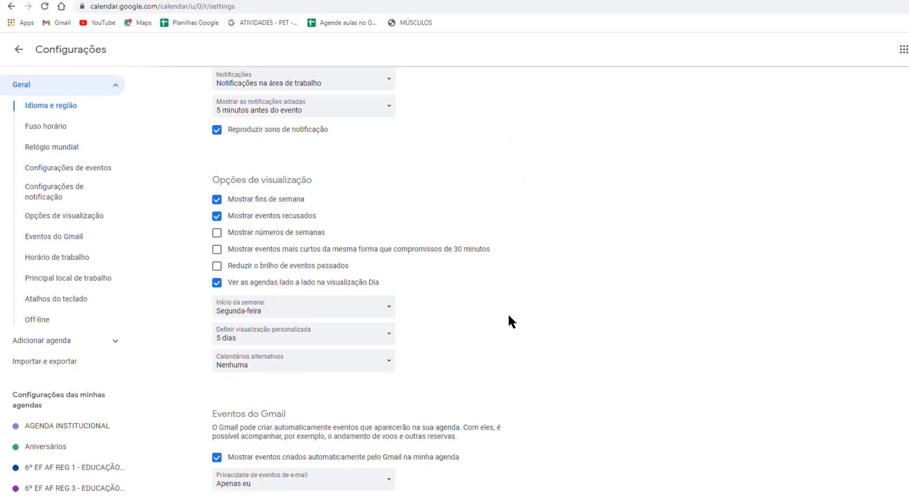
scroll(509, 313, up, 15)
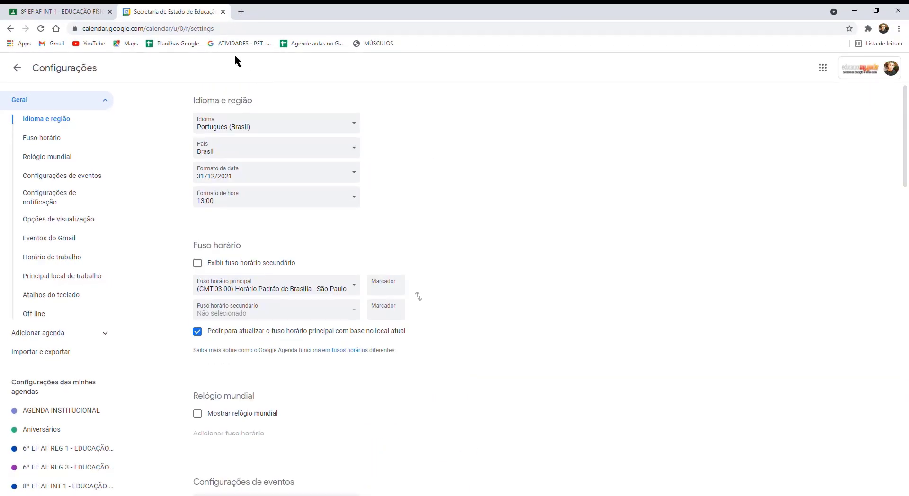
click(18, 69)
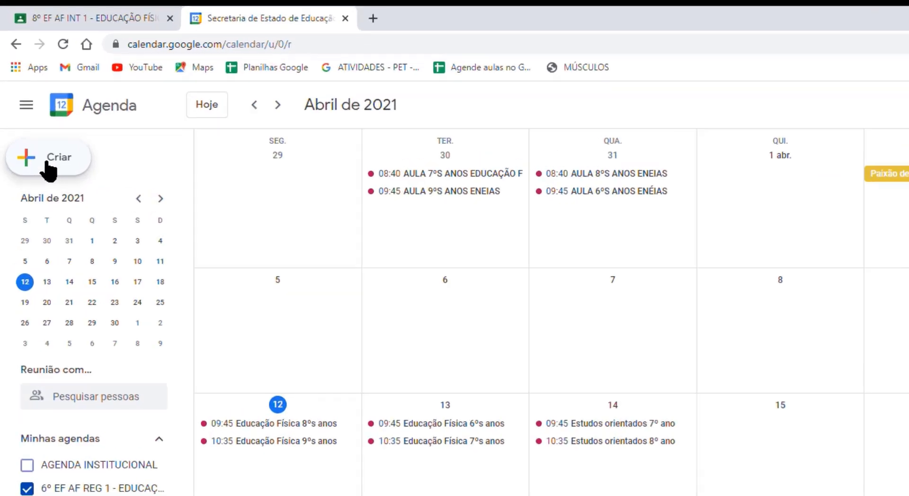
- Create an event titled "Aula 8º integral Educação Física" in the "Agenda link geral MEET" calendar
click(52, 160)
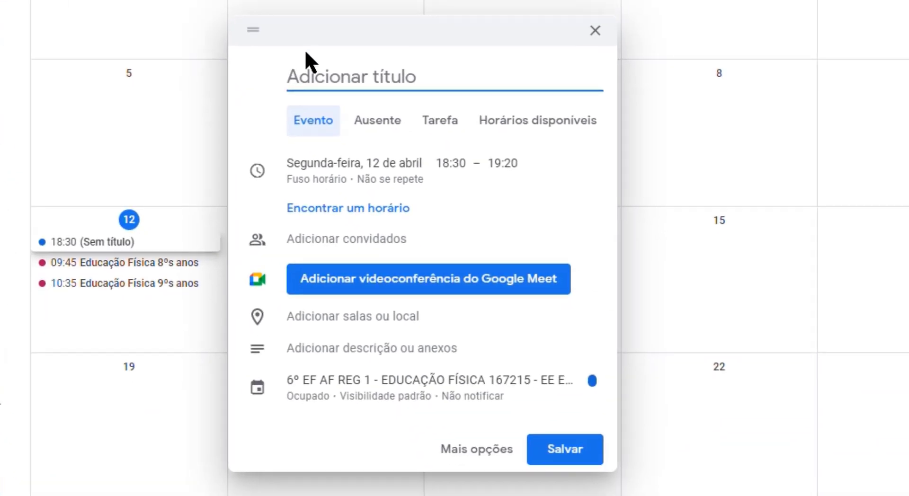
text(Aua)
key(BackSpace)
text(la )
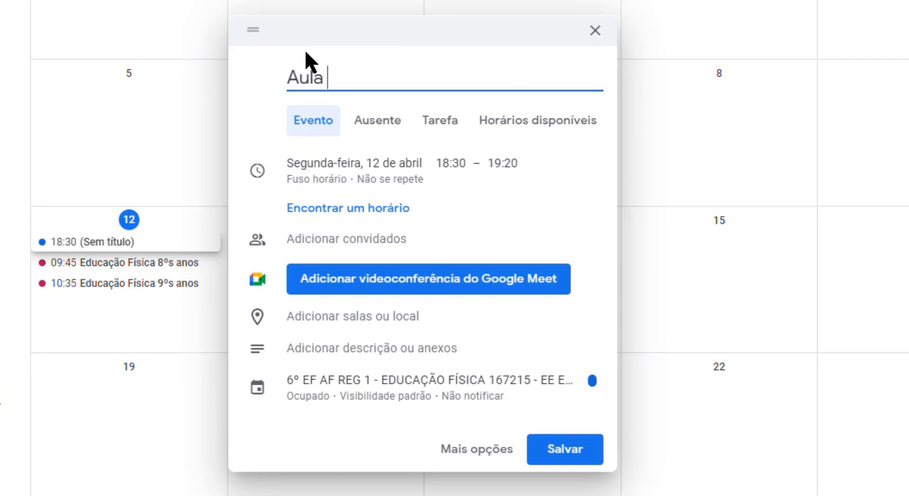
text(8º integral)
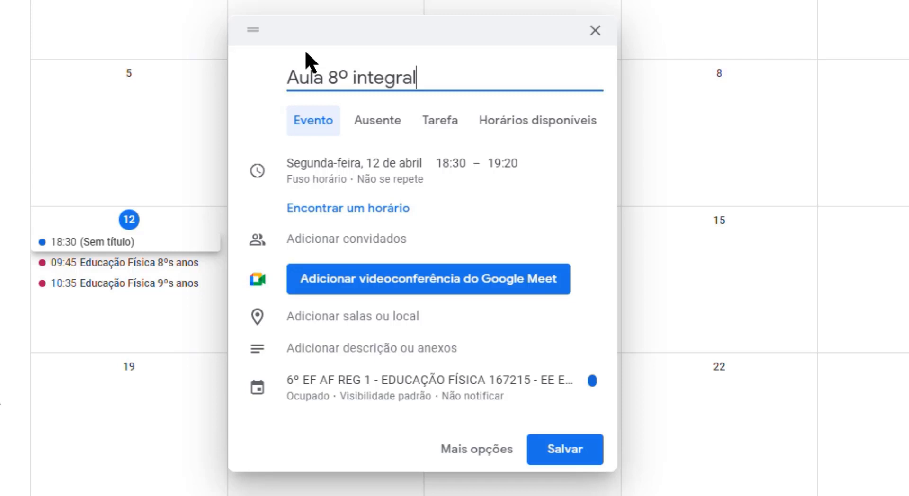
text( Educação Física)
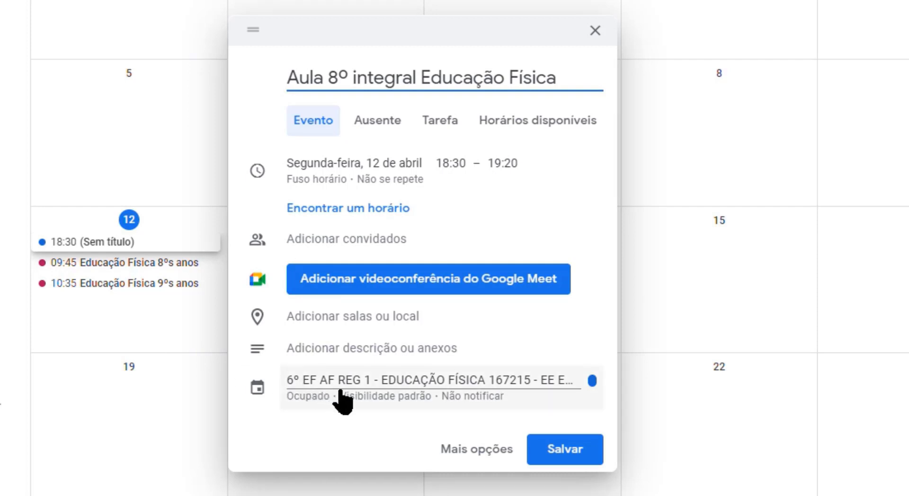
click(528, 399)
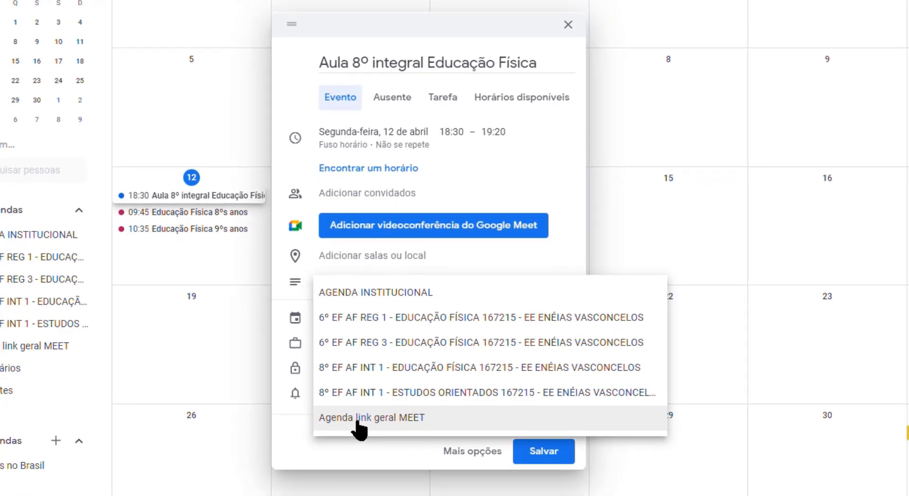
click(408, 420)
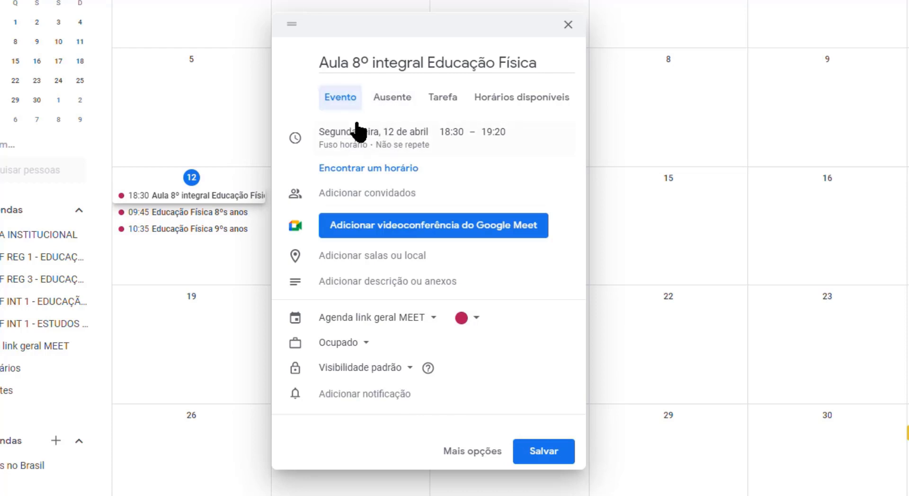
- Schedule the event for Friday, 30 April 2021, starting at 08:40
click(367, 141)
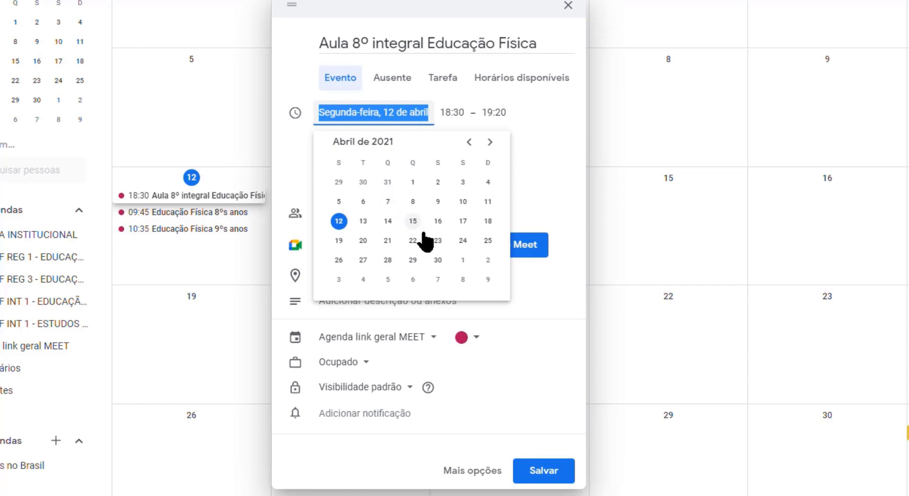
click(438, 260)
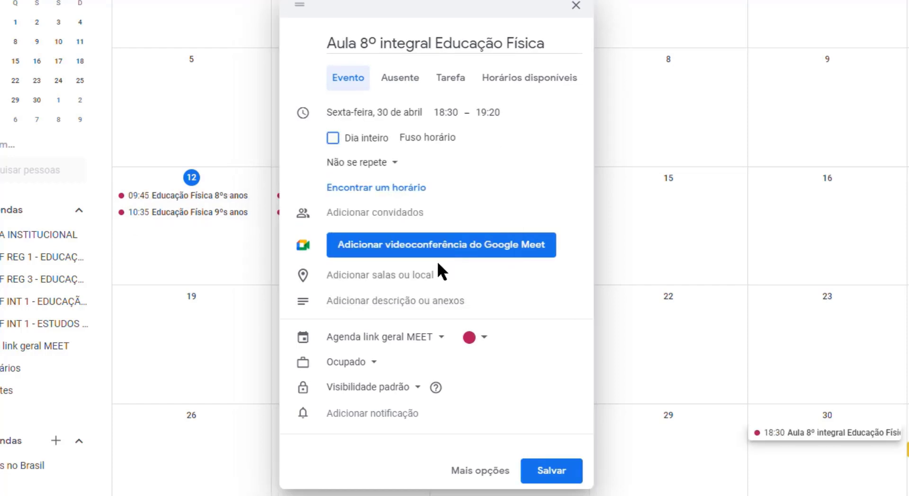
click(600, 114)
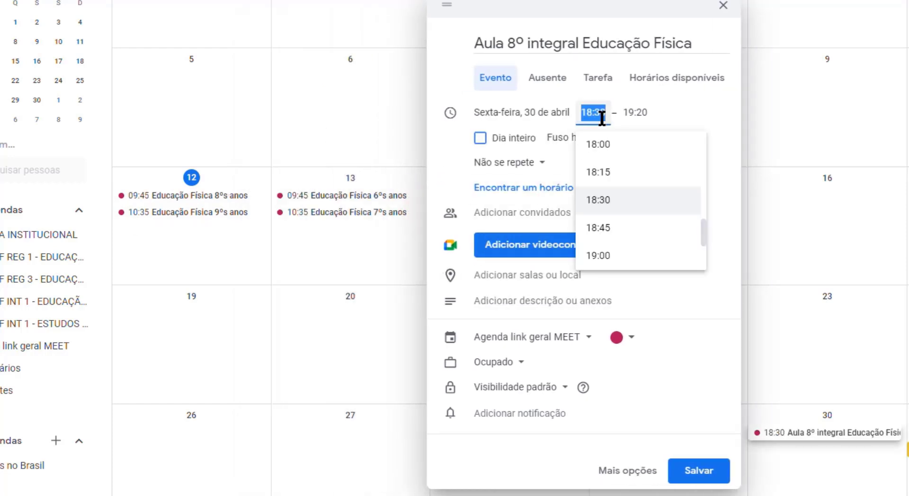
text(08:40)
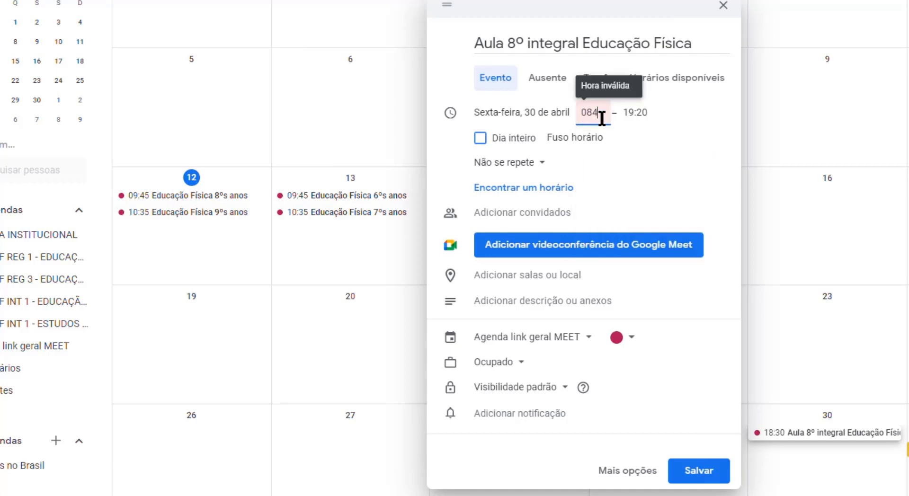
key(Tab)
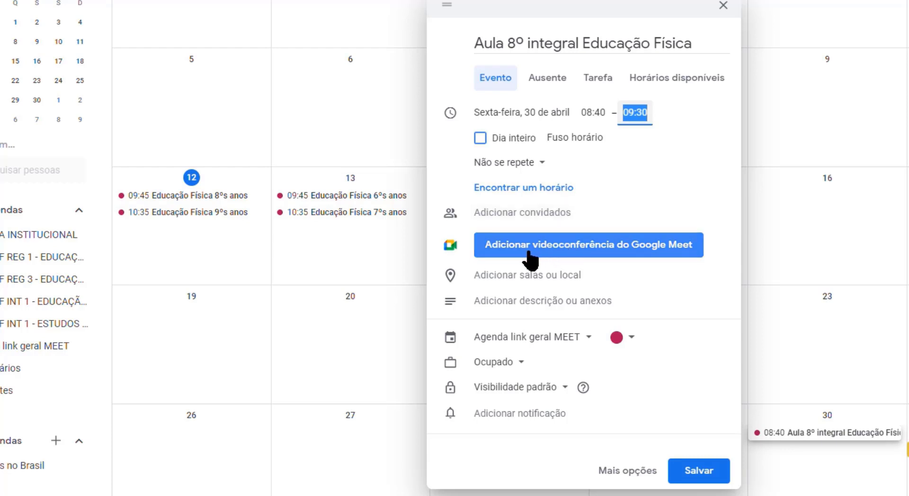
- Add a Google Meet video conference with quick access (Acesso rápido) turned off, and save the event
click(652, 255)
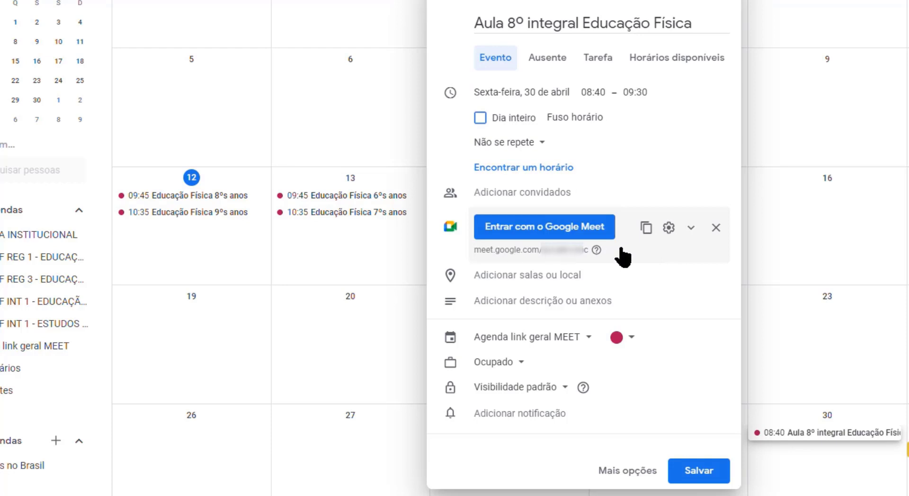
click(668, 228)
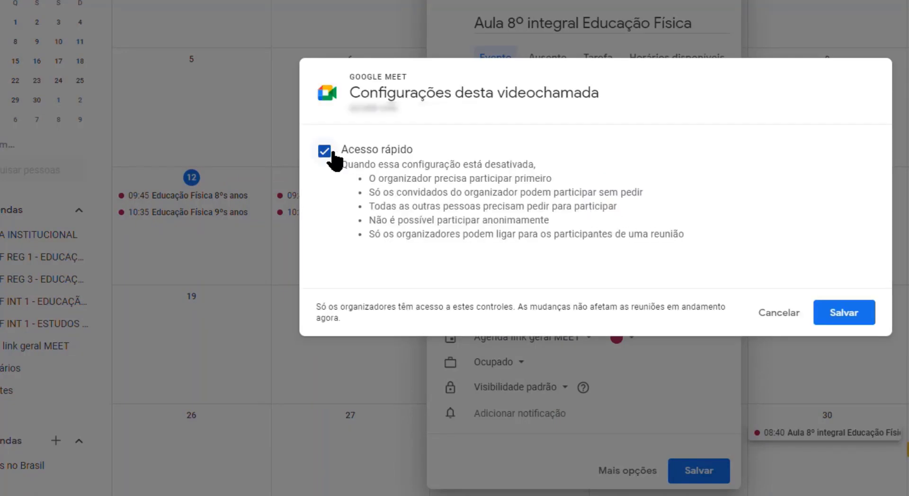
click(331, 156)
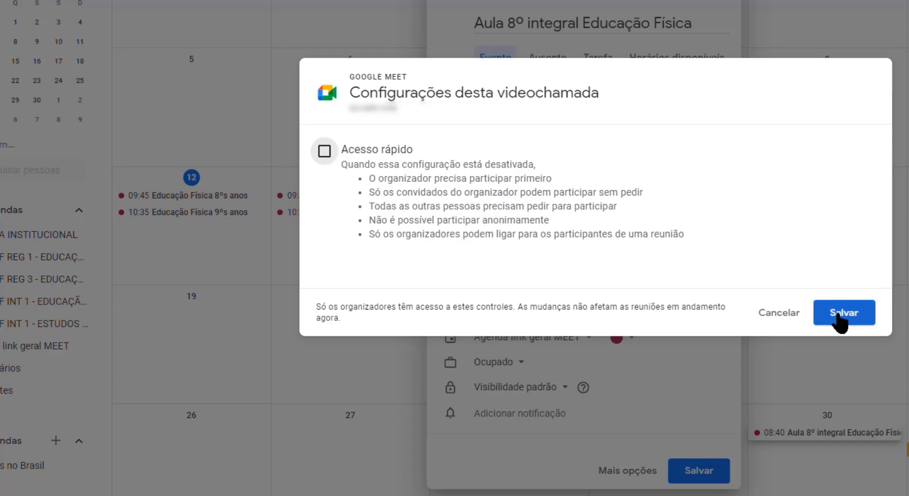
click(838, 316)
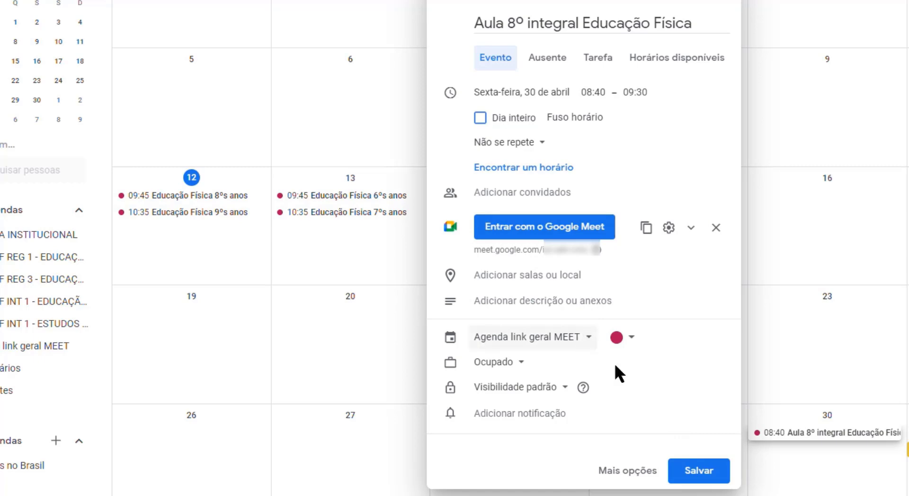
click(717, 475)
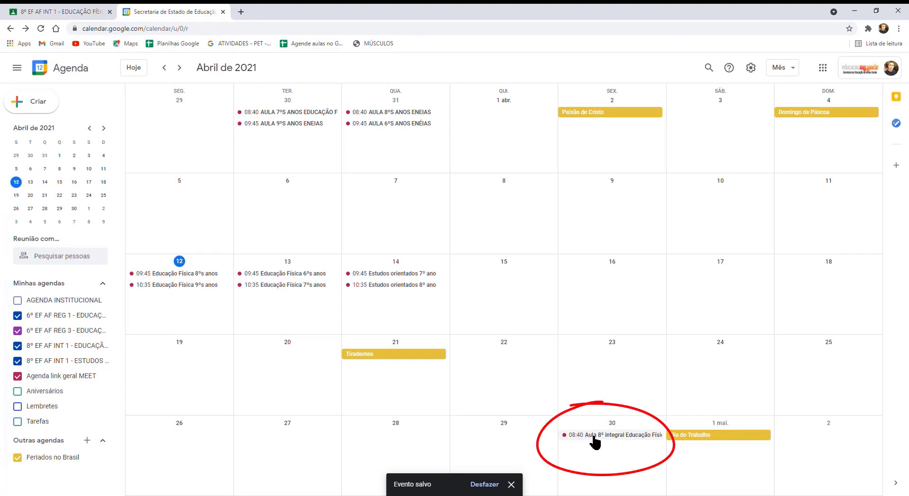
- Open the saved 30 April class event and copy its video conference information
click(627, 440)
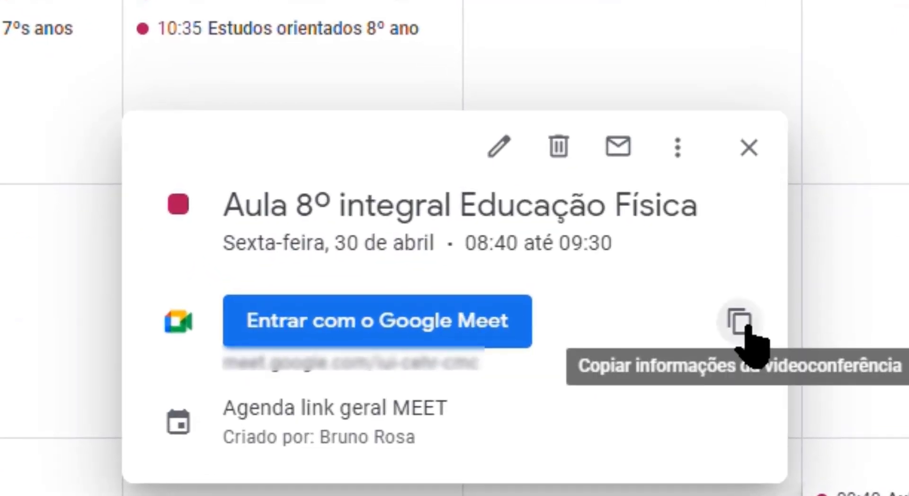
click(735, 332)
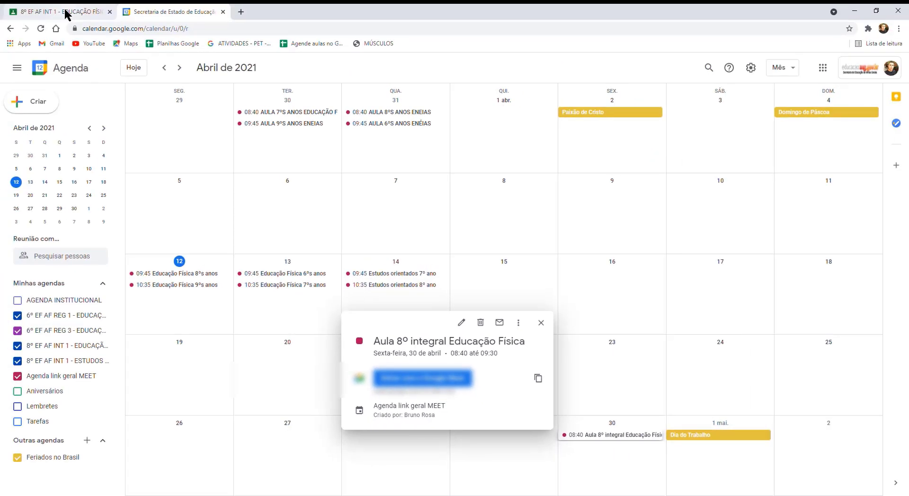
- Switch to Google Classroom and start an e-mail to all students of the 8º EF AF INT 1 - EDUCAÇÃO FÍSICA class
click(66, 14)
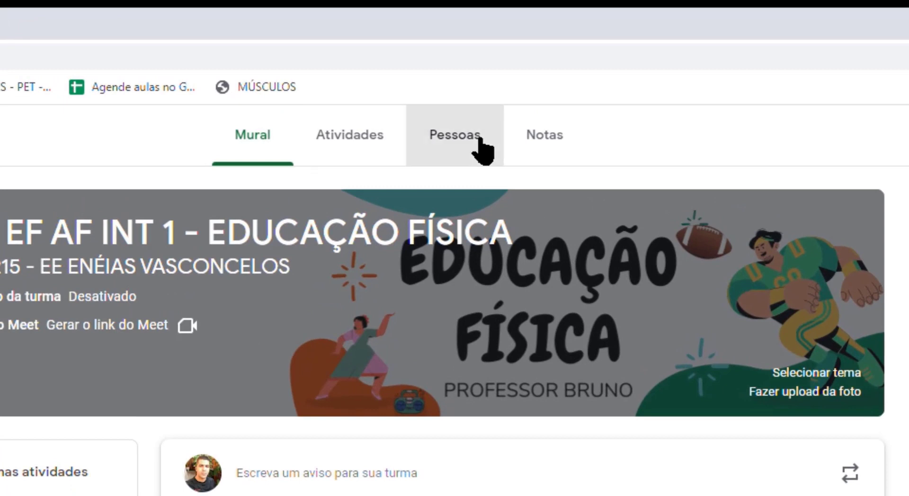
click(479, 138)
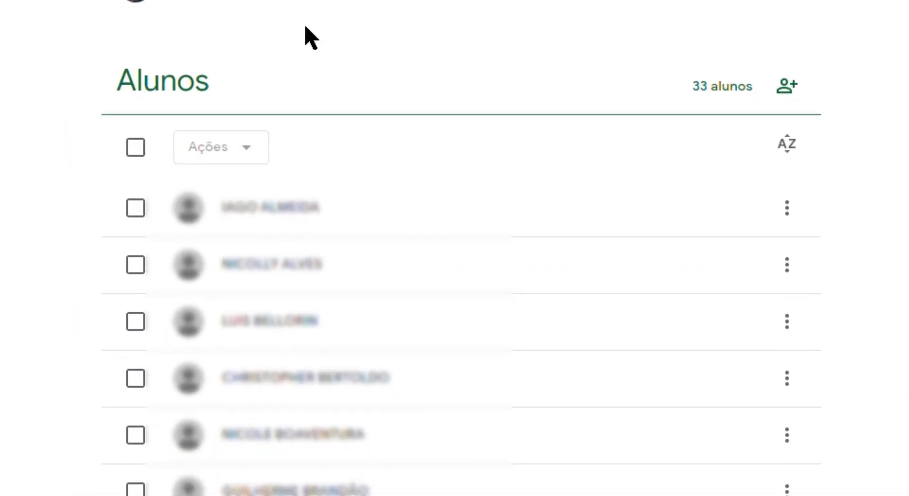
click(137, 149)
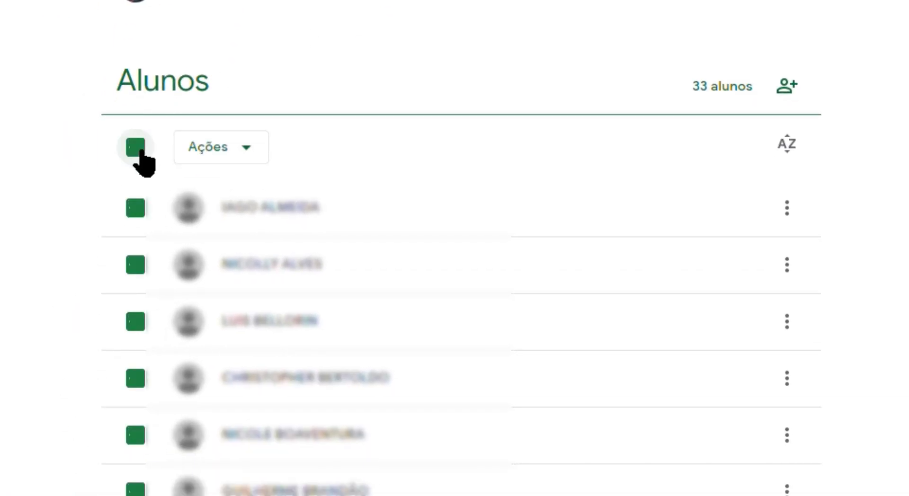
click(258, 160)
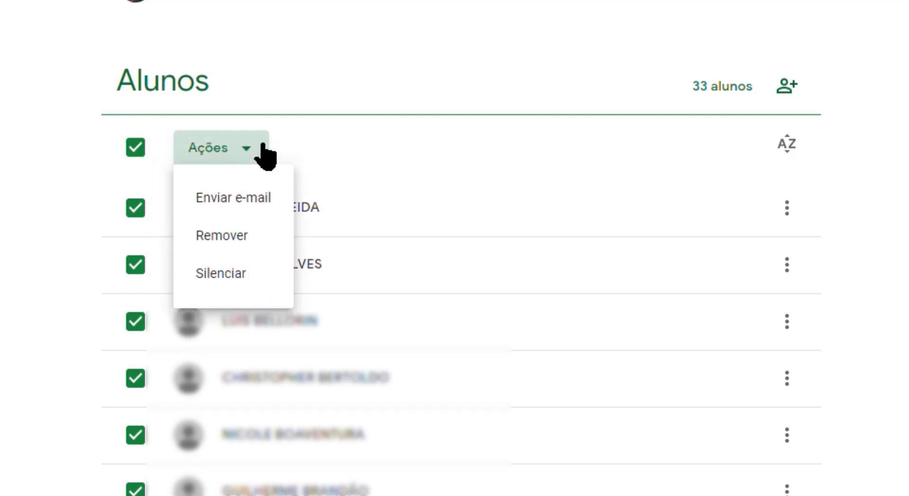
click(267, 201)
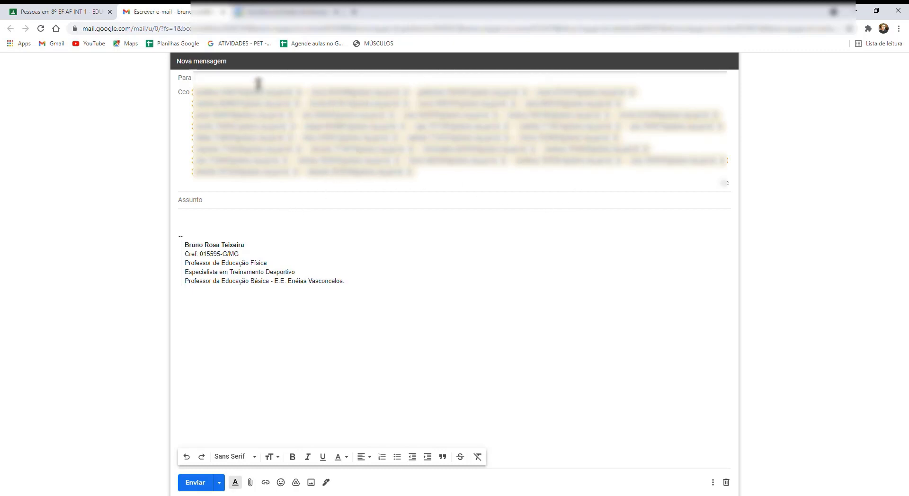
- Add the teacher's own e-mail address as the main recipient of the message
text(bruno)
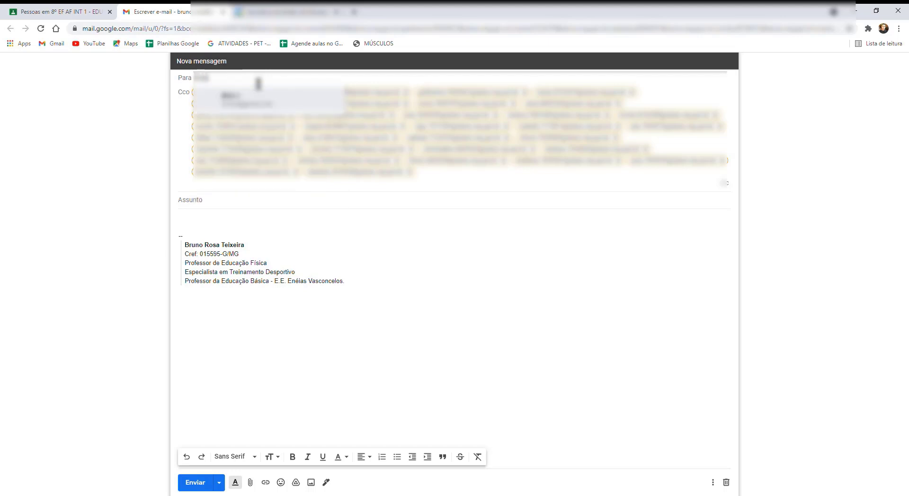
key(Return)
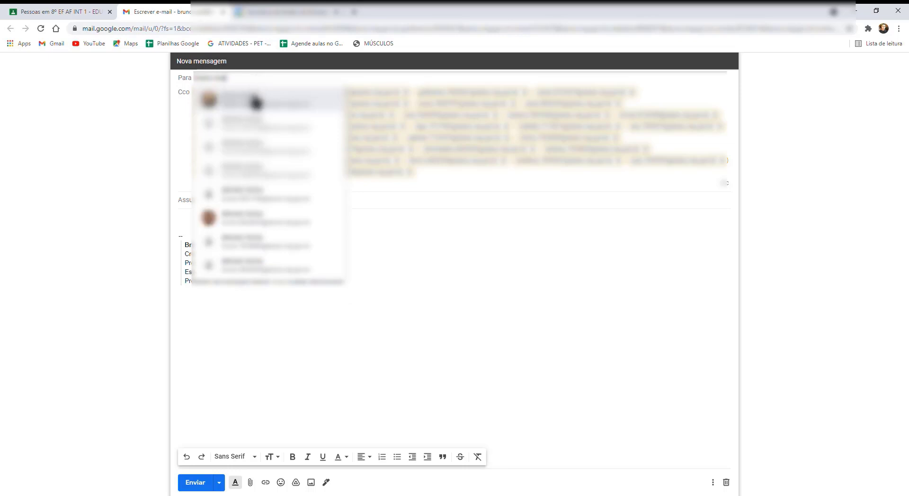
click(252, 100)
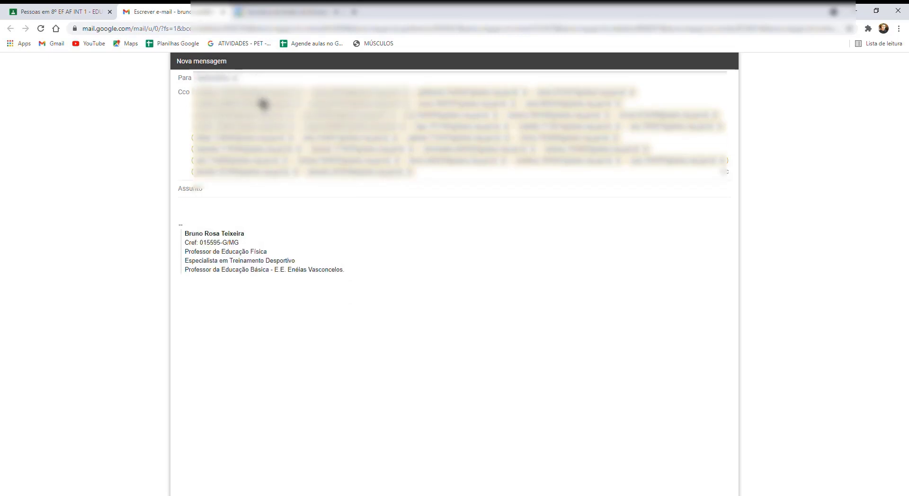
- Enter the subject "Aula 8º Integral" and paste the copied Google Meet information into the message body above the signature
click(309, 197)
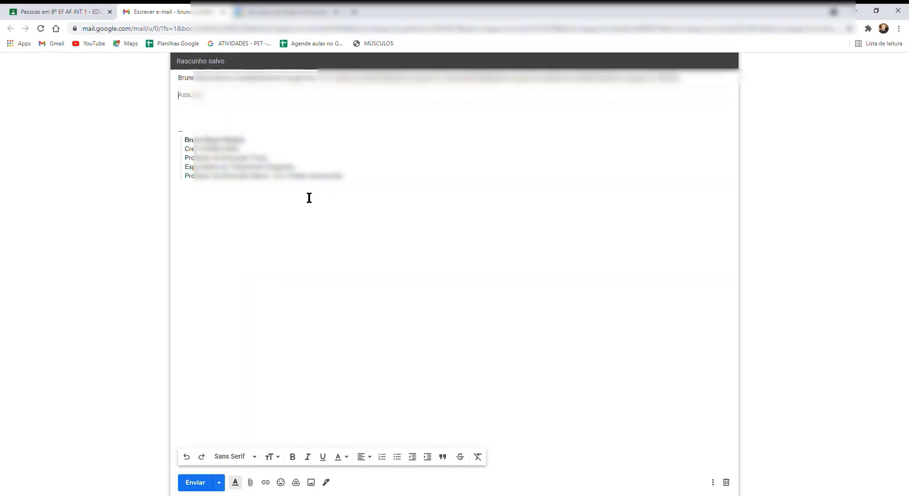
text(Aula )
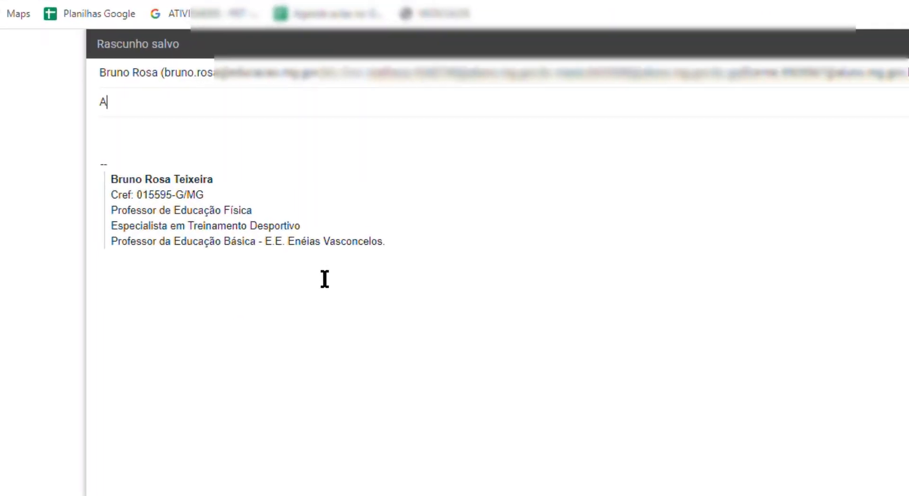
text(8º )
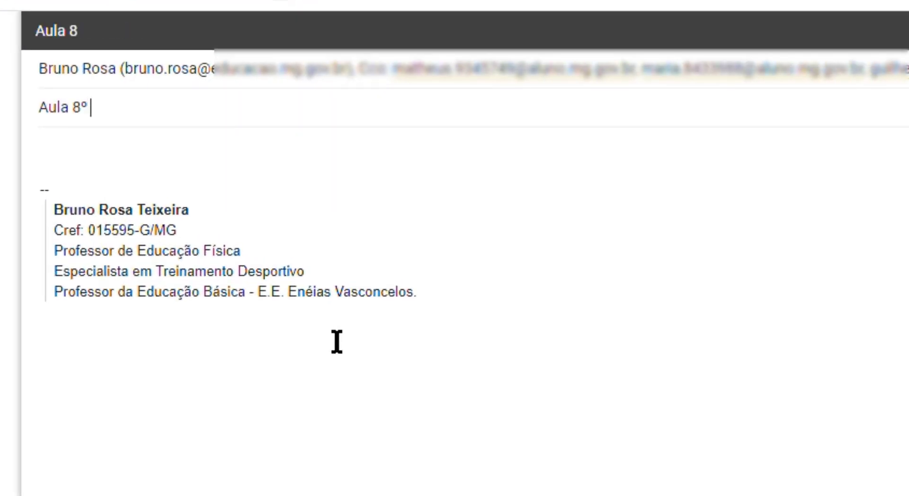
text(Integral)
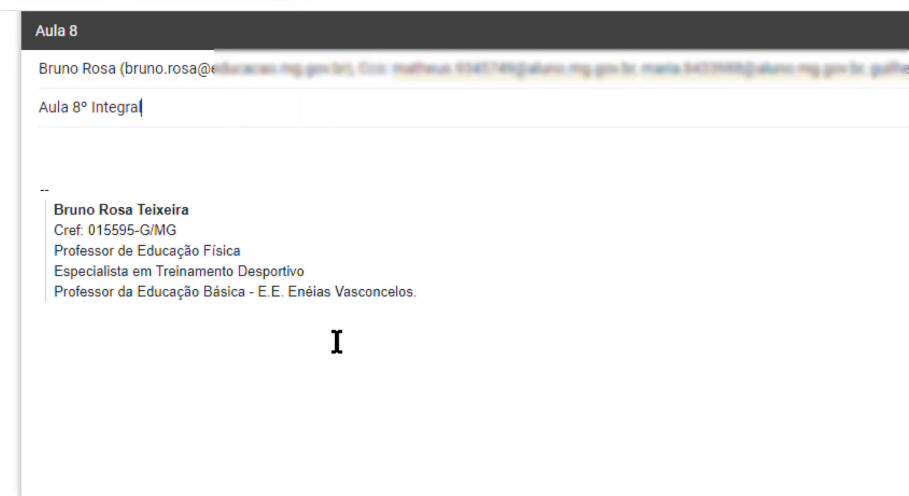
click(318, 164)
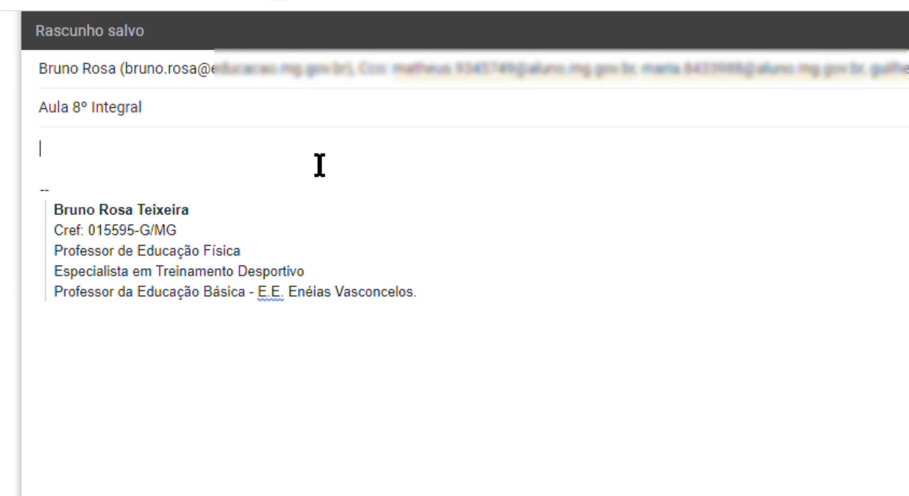
key(ctrl+v)
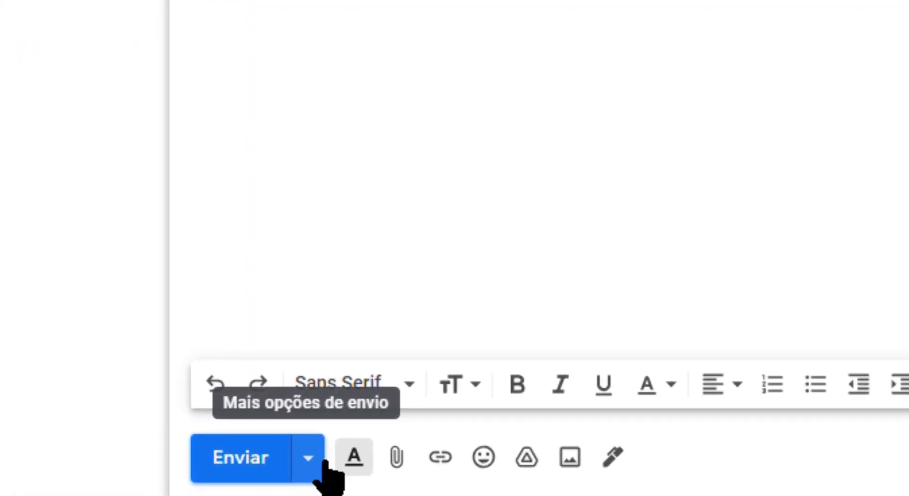
- Examine the scheduled-sending options for the message, including the custom date and time choice, and leave without scheduling
click(324, 457)
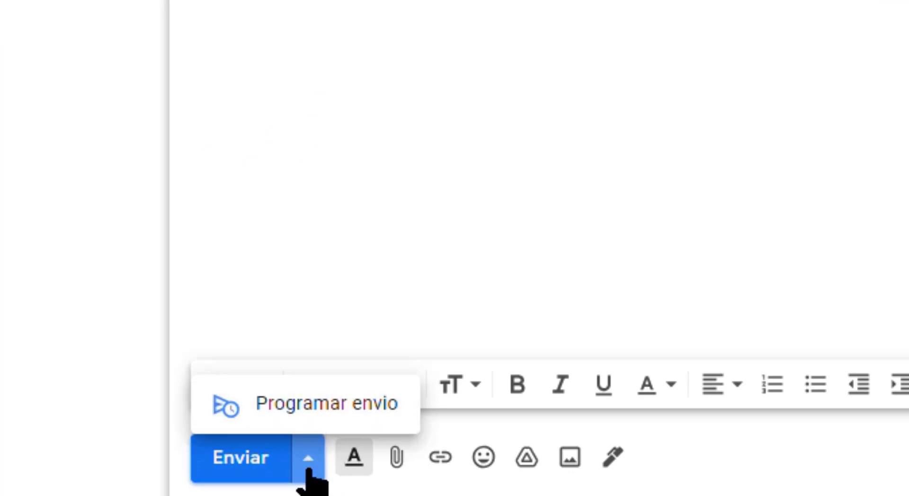
click(310, 471)
click(324, 467)
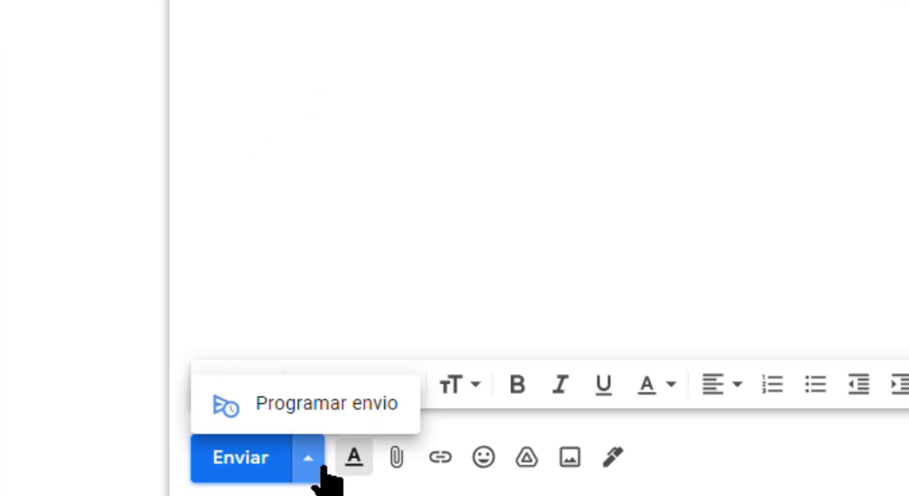
click(350, 431)
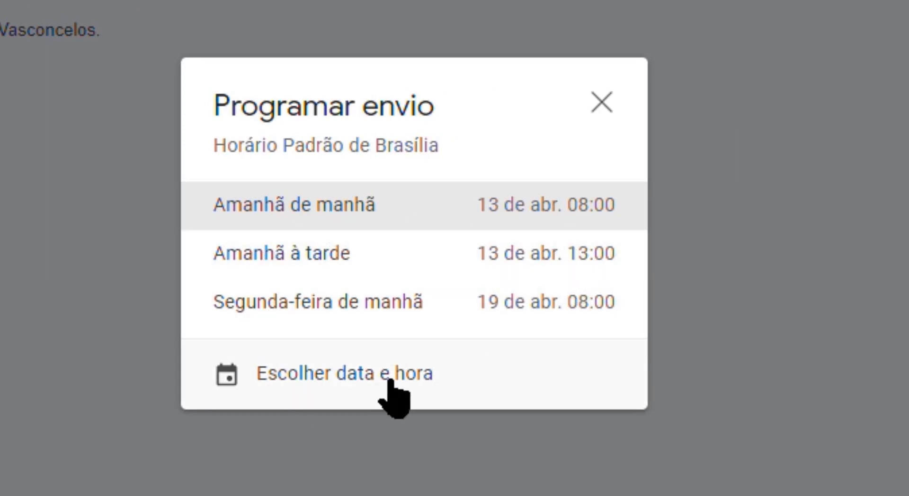
click(357, 383)
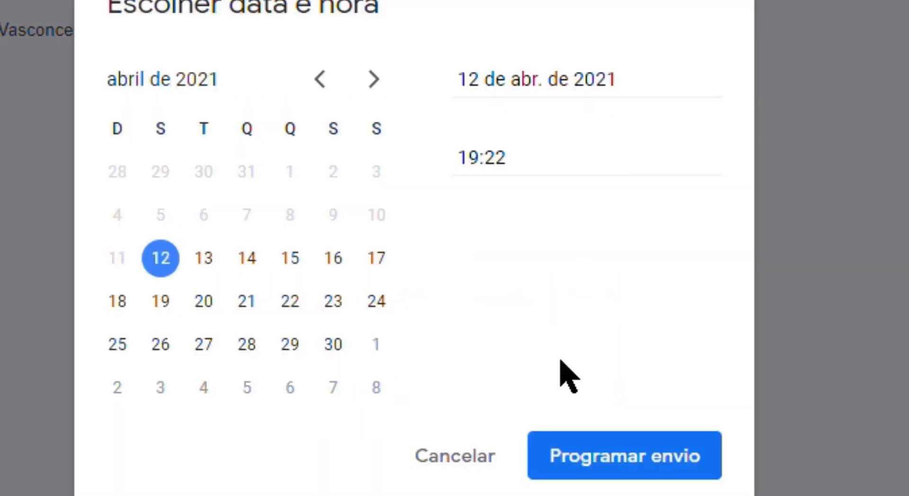
click(475, 478)
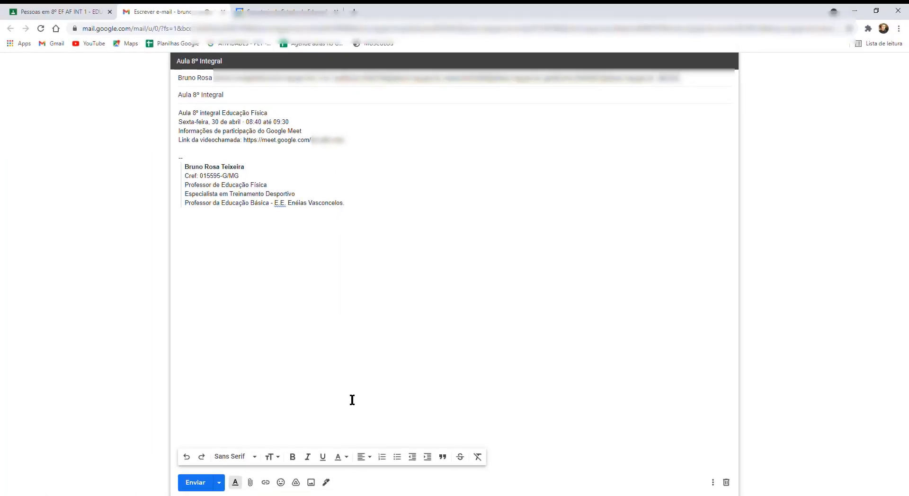